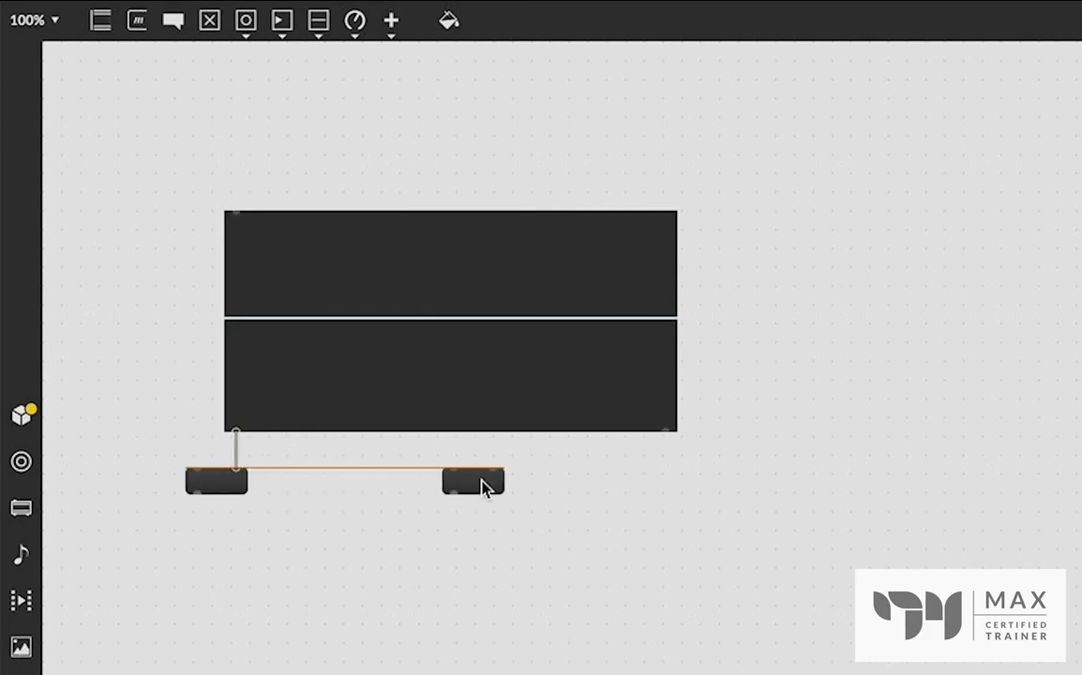
- Connect the multislider's right outlet to the second message box's right inlet, and lower the slider slightly below its midpoint in the locked patch
drag(665, 433, 615, 477)
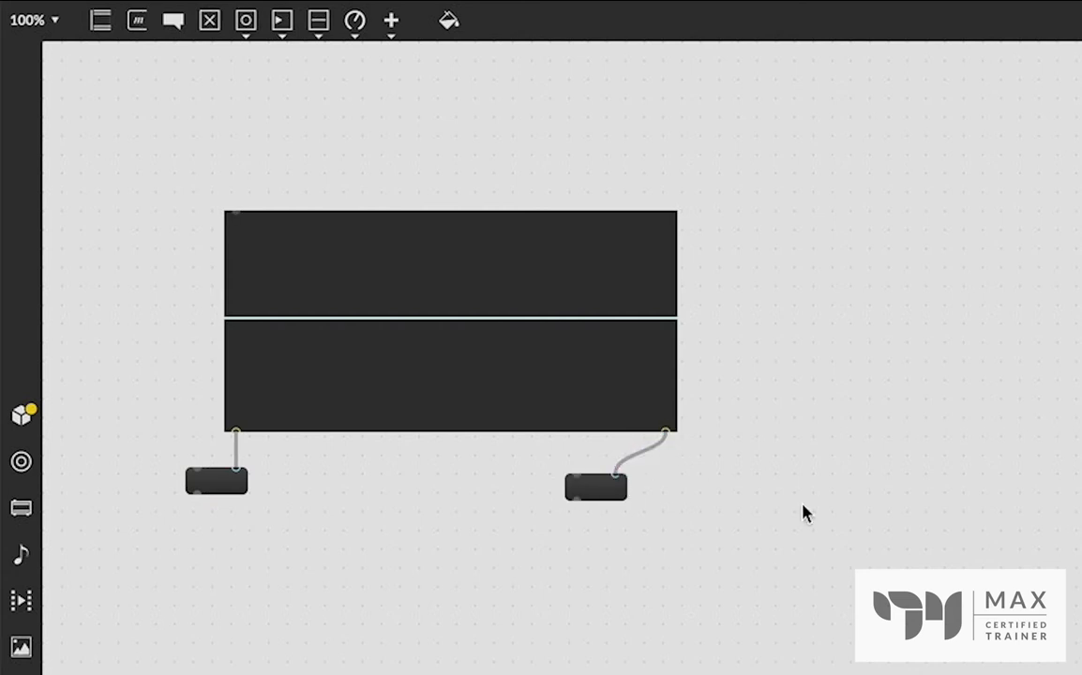
key(ctrl+e)
drag(230, 317, 319, 349)
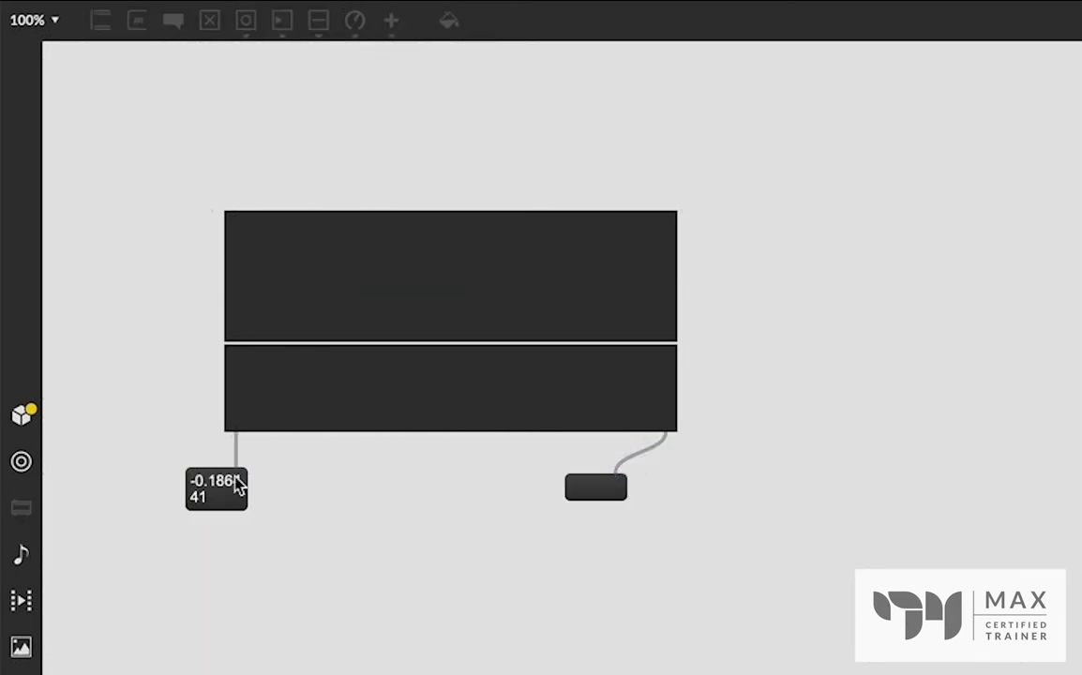
- Align the second message box directly beneath the multislider's right outlet, level with the first message box
key(ctrl+e)
click(603, 495)
drag(603, 495, 655, 491)
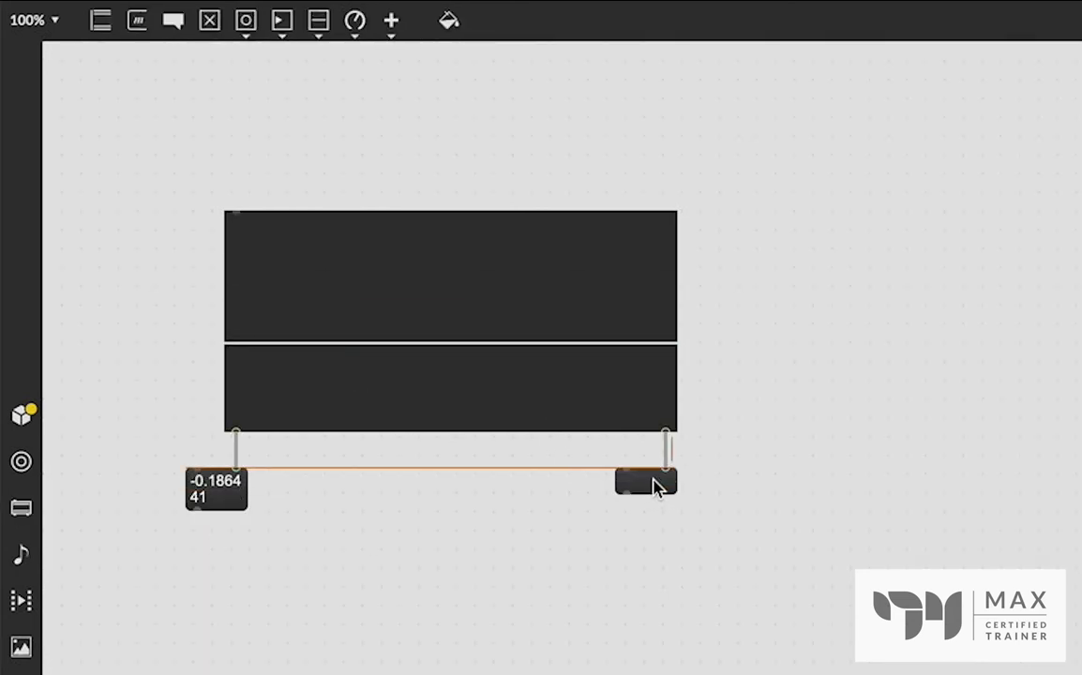
- Lock the patch and move the slider to its minimum of -1., followed by its maximum of 1
key(ctrl+e)
drag(439, 371, 437, 500)
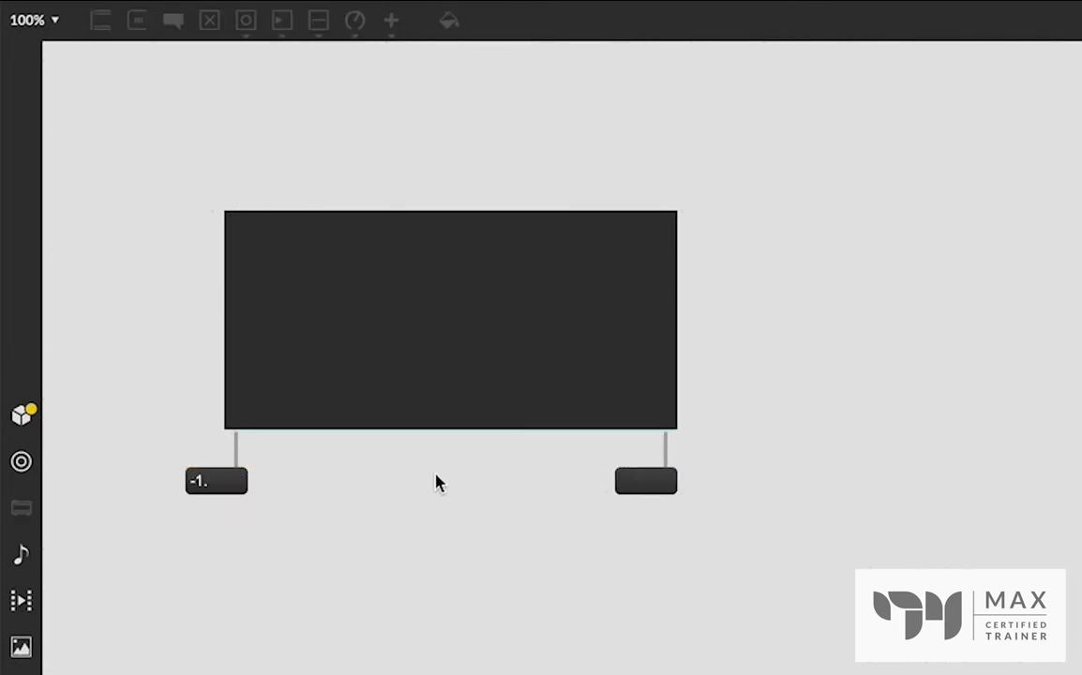
drag(369, 362, 373, 185)
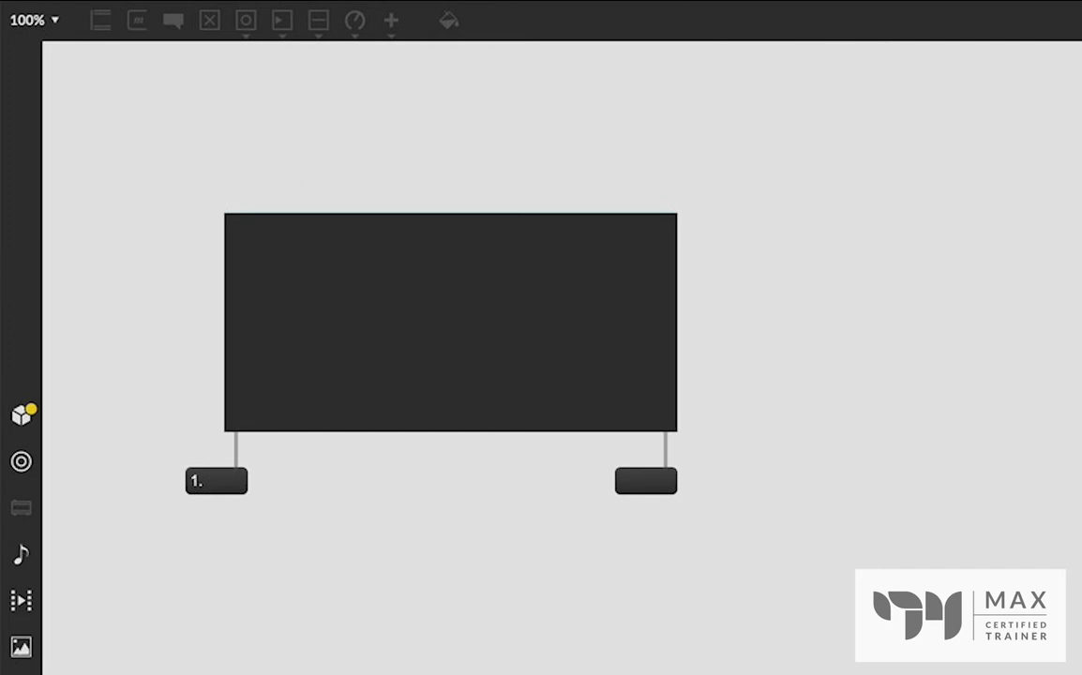
- Unlock the patch, open the multislider's inspector and set Number of Sliders to 100
key(ctrl+e)
click(494, 312)
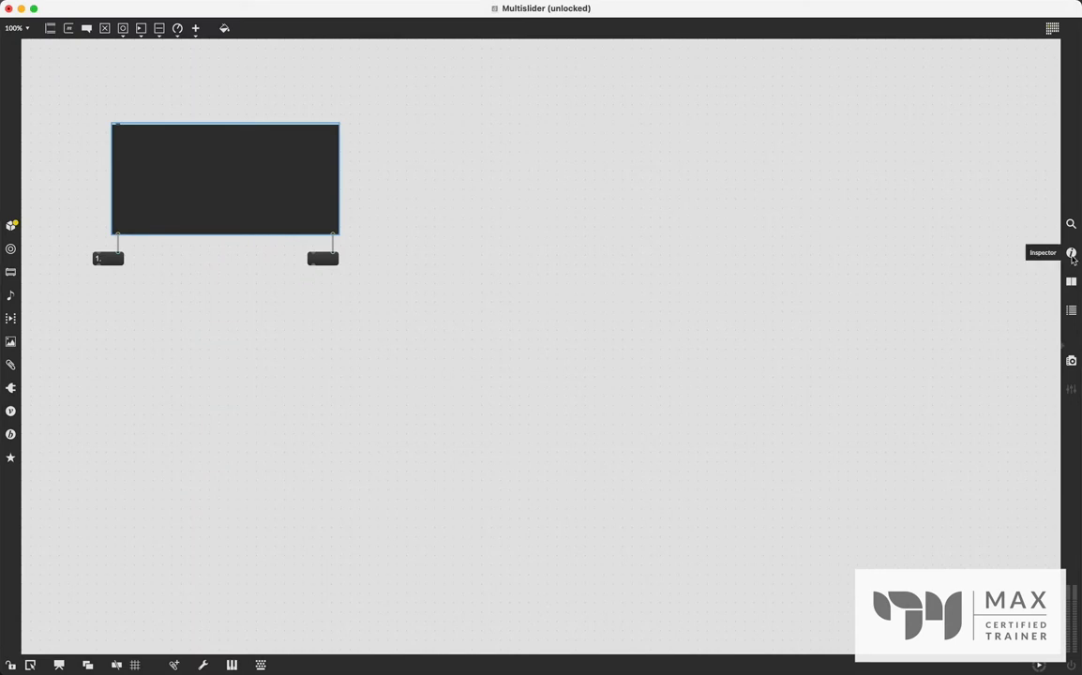
click(1072, 252)
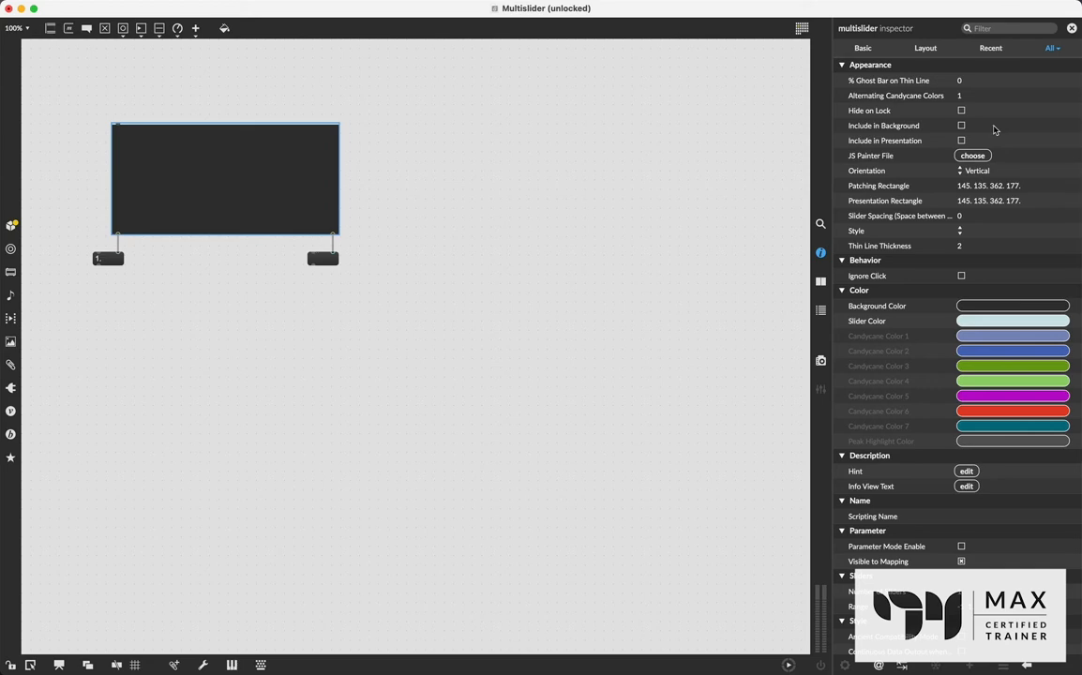
scroll(995, 130, down, 3)
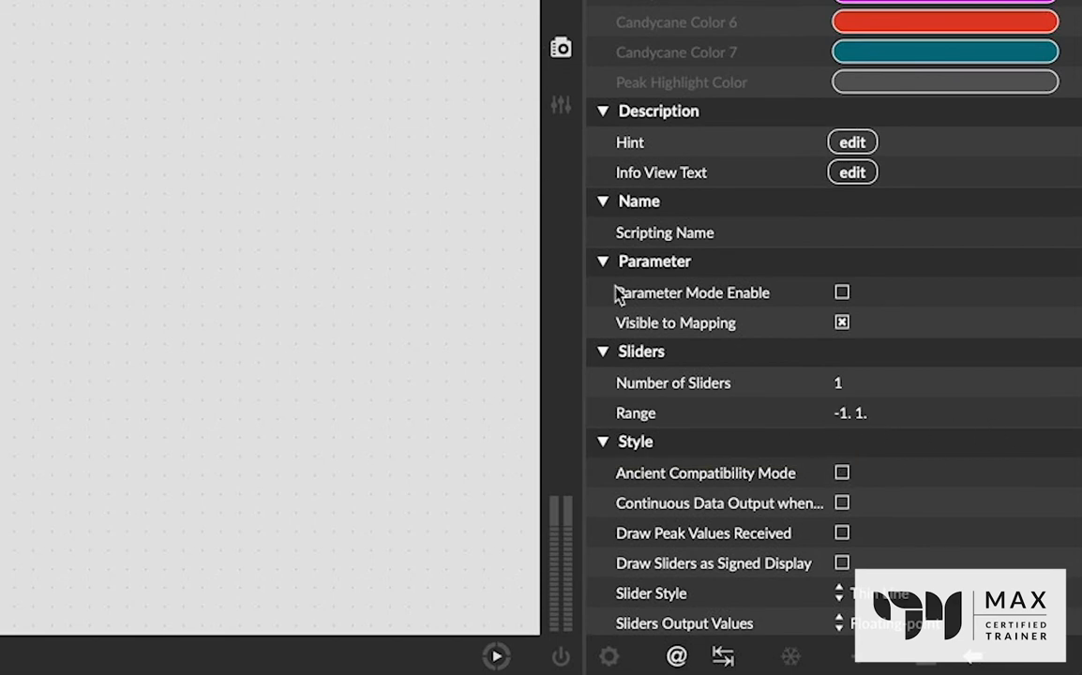
click(847, 388)
click(841, 382)
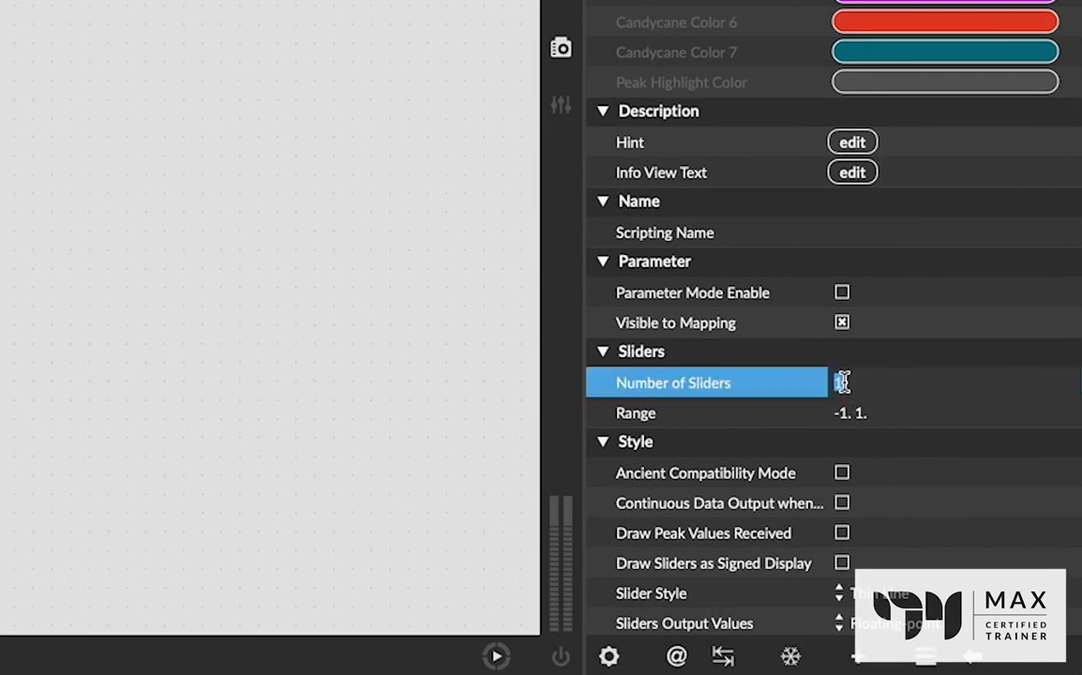
text(100)
key(Return)
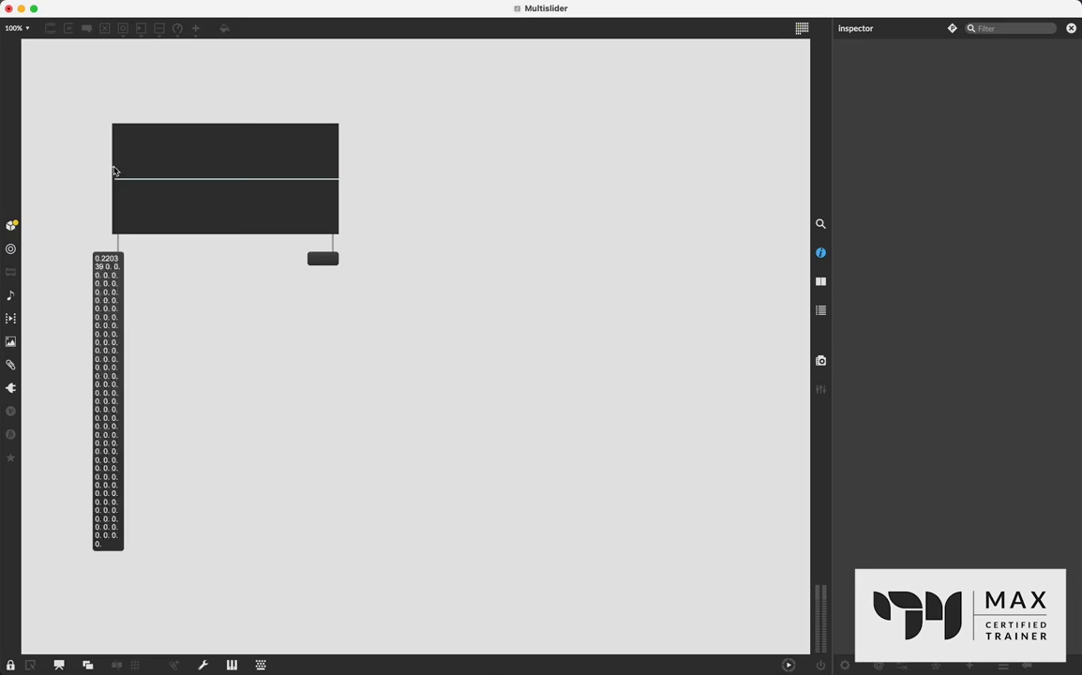
- Draw a wavy pattern across the sliders, and fit the first message box to its contents, placing it well below the multislider
mouse_move(119, 199)
mouse_down()
mouse_move(148, 140)
mouse_move(154, 192)
mouse_move(198, 207)
mouse_move(214, 152)
mouse_move(255, 208)
mouse_move(274, 141)
mouse_move(301, 218)
mouse_move(271, 122)
mouse_move(281, 203)
mouse_move(300, 138)
mouse_move(328, 223)
mouse_up()
key(super+e)
click(109, 360)
key(super+j)
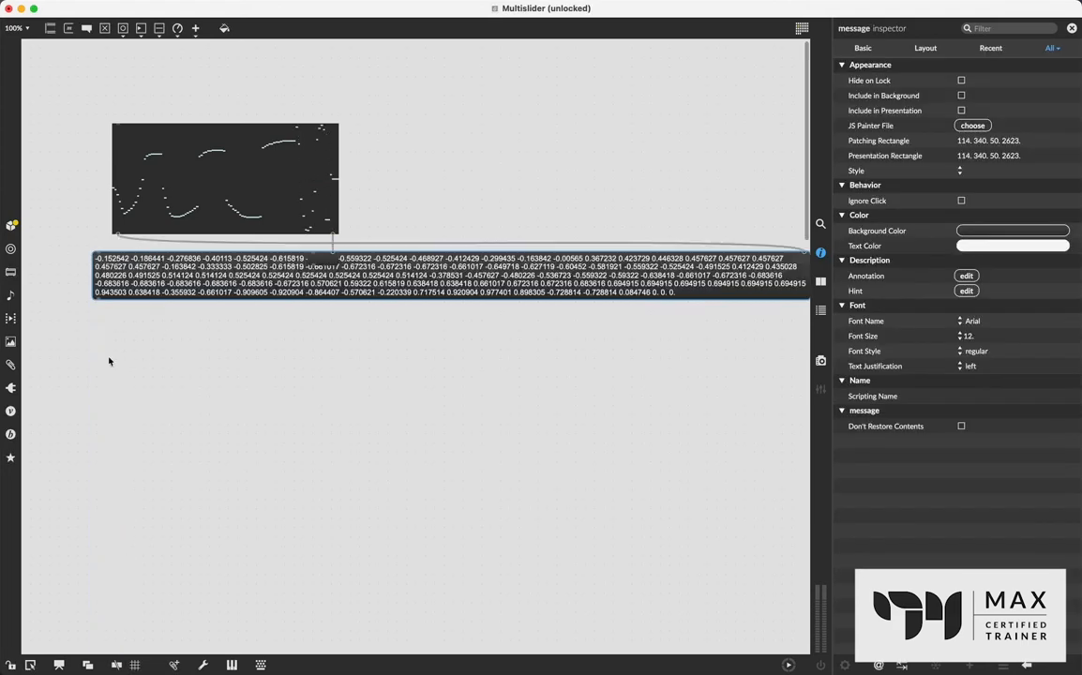
drag(255, 292, 225, 383)
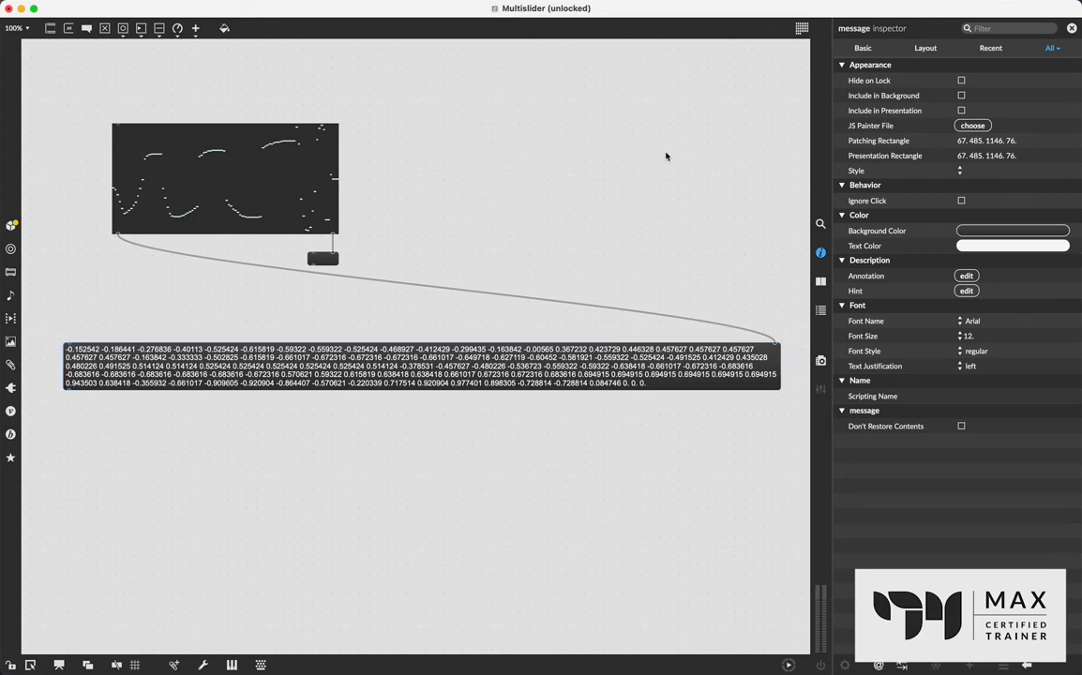
- Lower all the sliders to -1. in the locked patch and draw a ramp that rises across the multislider
key(super+e)
mouse_move(334, 227)
mouse_down()
mouse_move(300, 237)
mouse_move(379, 265)
mouse_move(55, 302)
mouse_move(67, 327)
mouse_up()
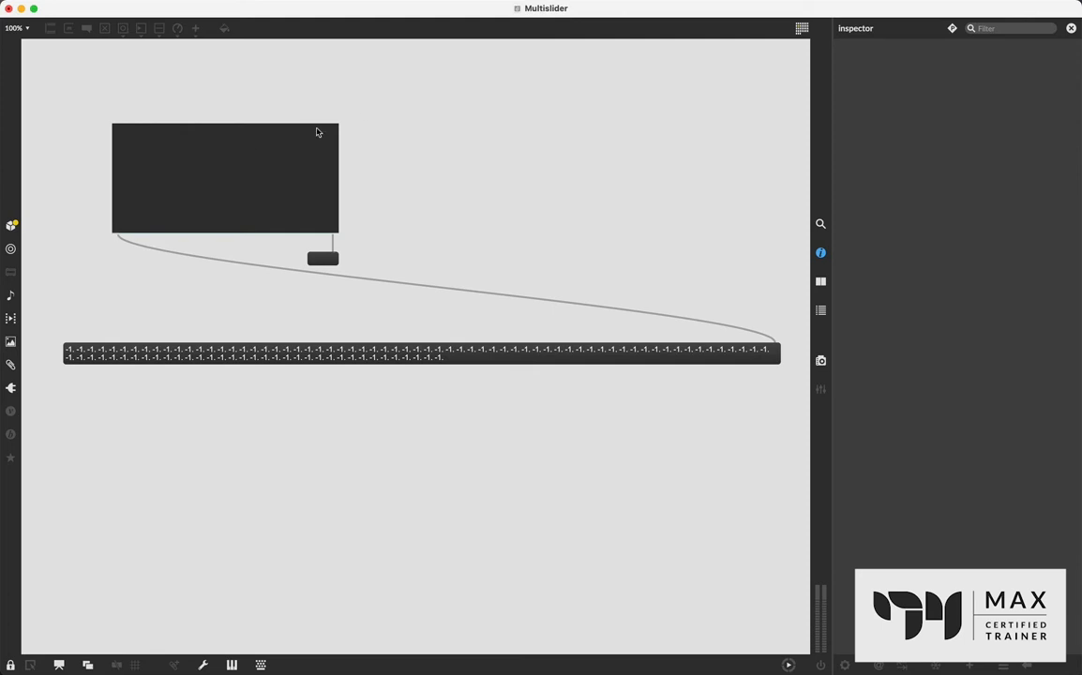
drag(319, 133, 110, 234)
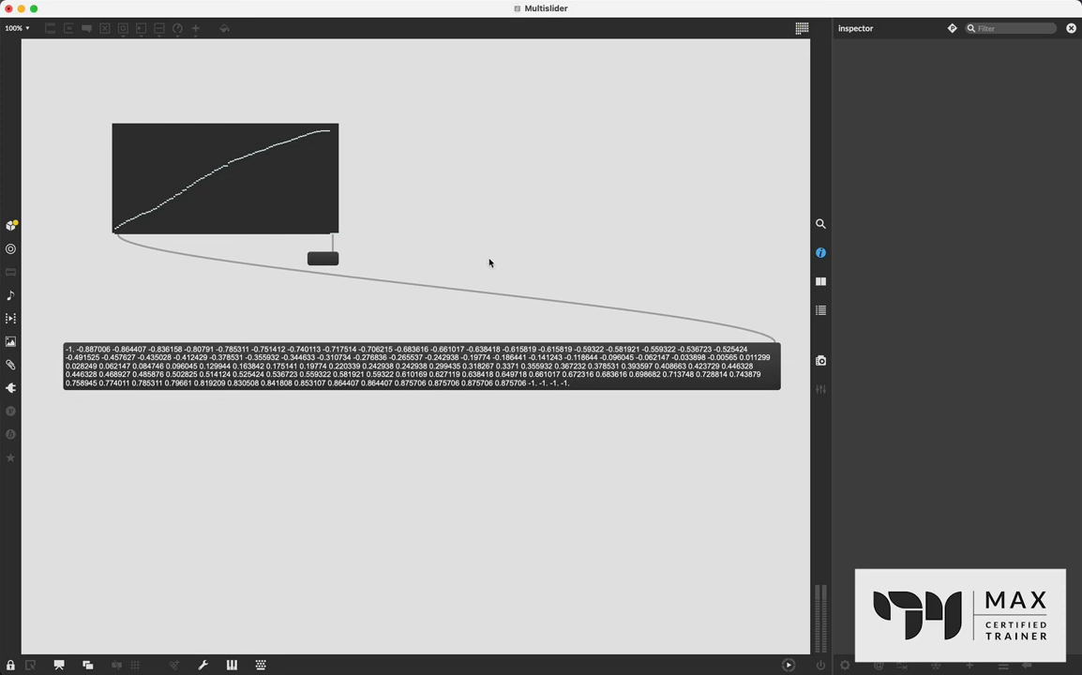
- Set the multislider's Range to 0. 400. and draw new curves across the sliders in the locked patch
key(super+e)
click(308, 183)
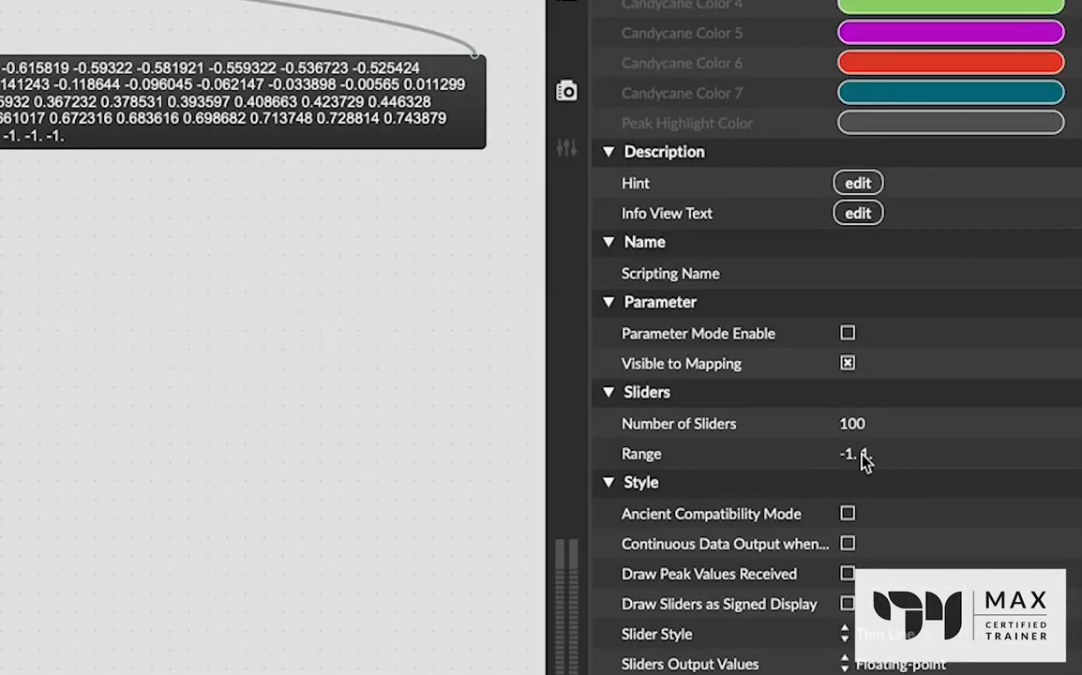
click(968, 544)
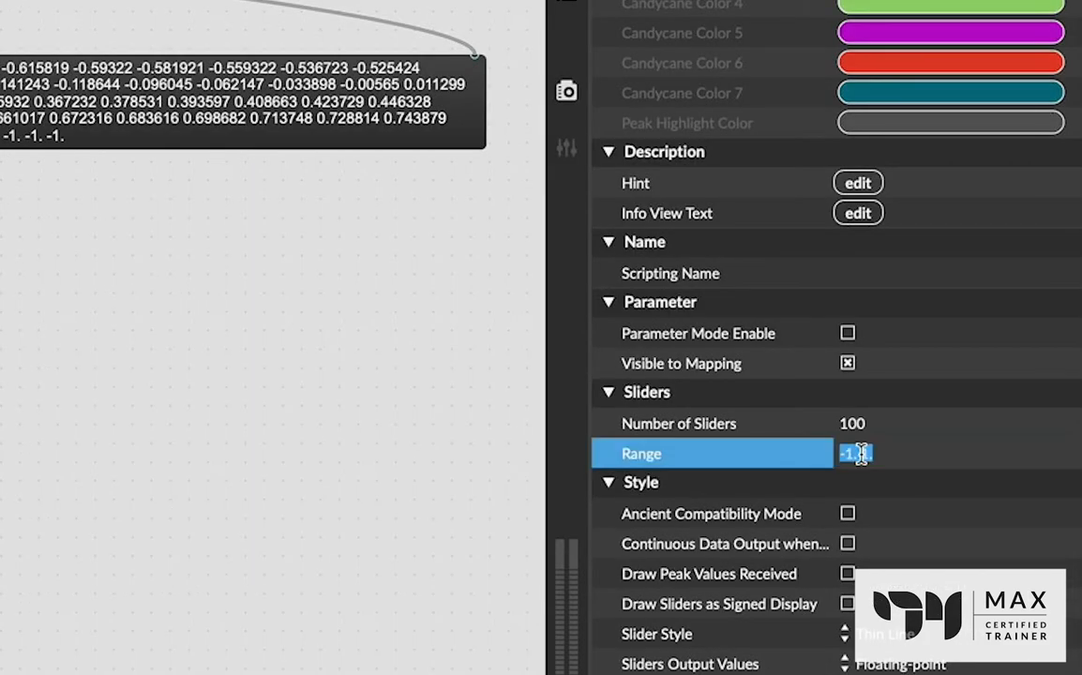
text(0. 400)
key(Return)
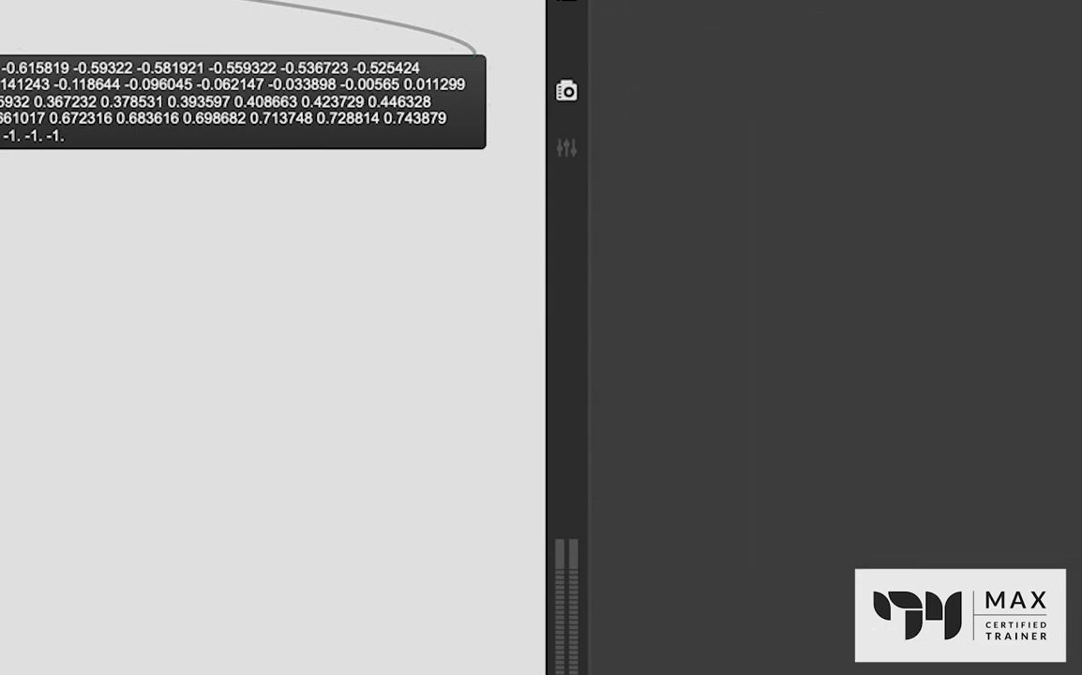
drag(134, 200, 463, 200)
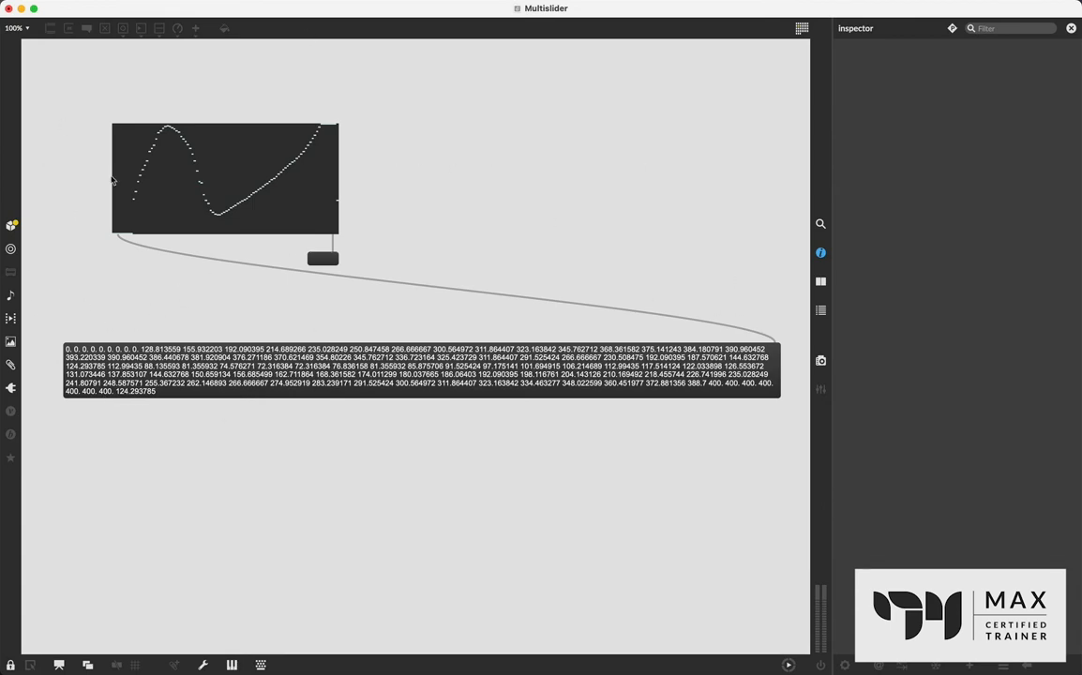
mouse_move(111, 180)
mouse_down()
mouse_move(210, 150)
mouse_move(386, 181)
mouse_move(174, 134)
mouse_move(145, 212)
mouse_move(135, 162)
mouse_move(295, 215)
mouse_move(148, 234)
mouse_move(241, 225)
mouse_move(202, 154)
mouse_move(133, 185)
mouse_up()
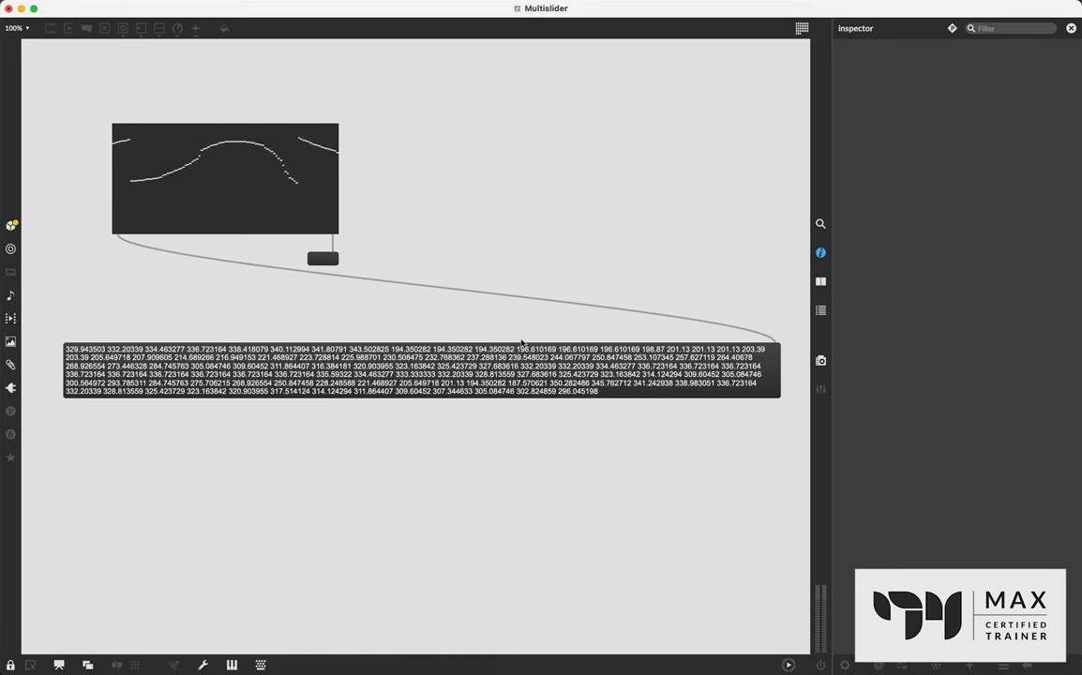
- Enable Continuous Data Output for the multislider and draw curves across it in the locked patch to test the live output
key(super+e)
click(184, 209)
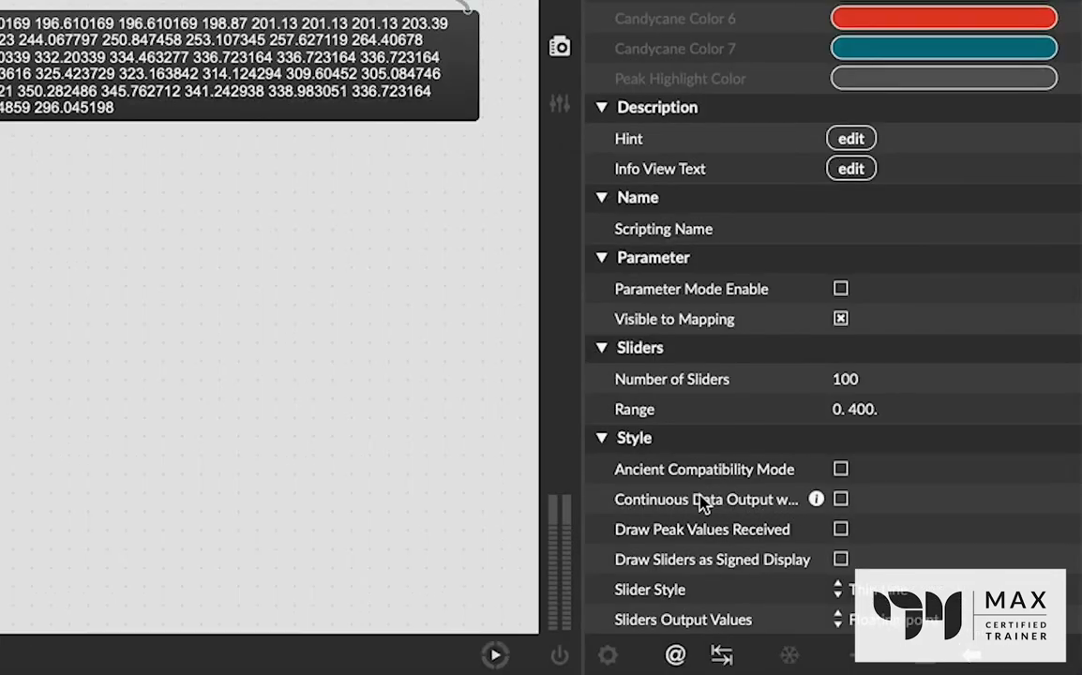
click(841, 500)
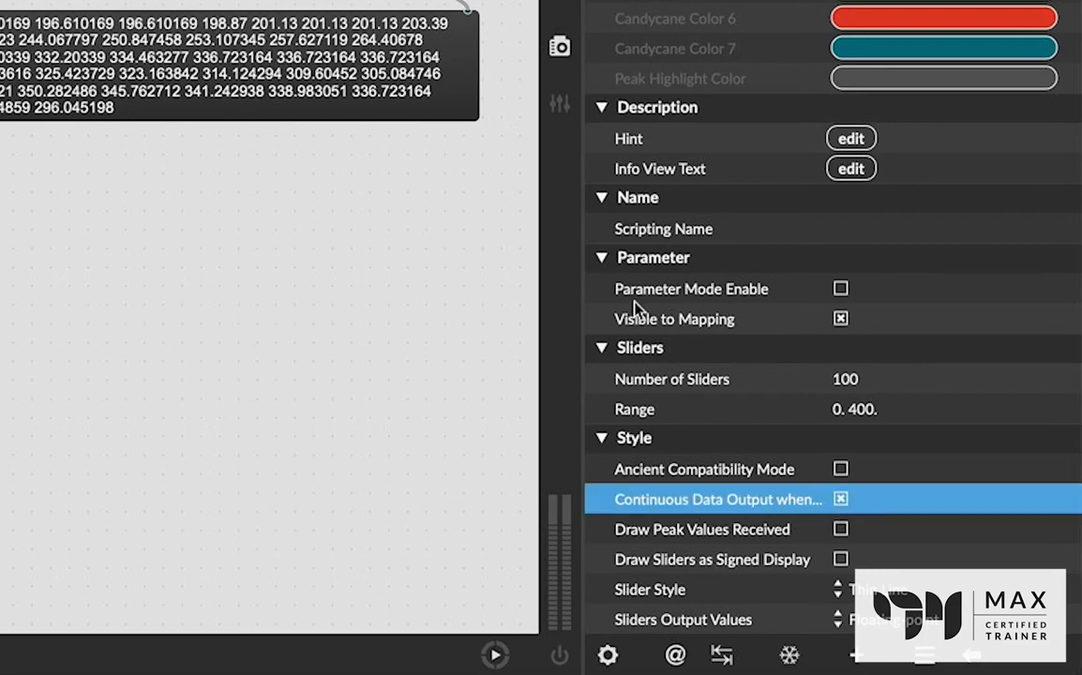
key(super+e)
mouse_move(152, 179)
mouse_down()
mouse_move(160, 226)
mouse_move(174, 171)
mouse_move(184, 188)
mouse_move(234, 208)
mouse_move(323, 201)
mouse_move(225, 199)
mouse_move(120, 219)
mouse_move(116, 138)
mouse_move(117, 260)
mouse_move(118, 167)
mouse_move(99, 272)
mouse_move(213, 223)
mouse_move(161, 234)
mouse_move(95, 210)
mouse_move(309, 138)
mouse_move(125, 230)
mouse_move(216, 158)
mouse_move(299, 189)
mouse_move(125, 190)
mouse_move(164, 145)
mouse_move(318, 216)
mouse_move(125, 181)
mouse_move(273, 193)
mouse_move(241, 174)
mouse_move(216, 179)
mouse_move(242, 138)
mouse_move(106, 190)
mouse_move(188, 215)
mouse_move(205, 156)
mouse_move(121, 154)
mouse_move(258, 223)
mouse_move(323, 218)
mouse_move(300, 171)
mouse_move(334, 188)
mouse_up()
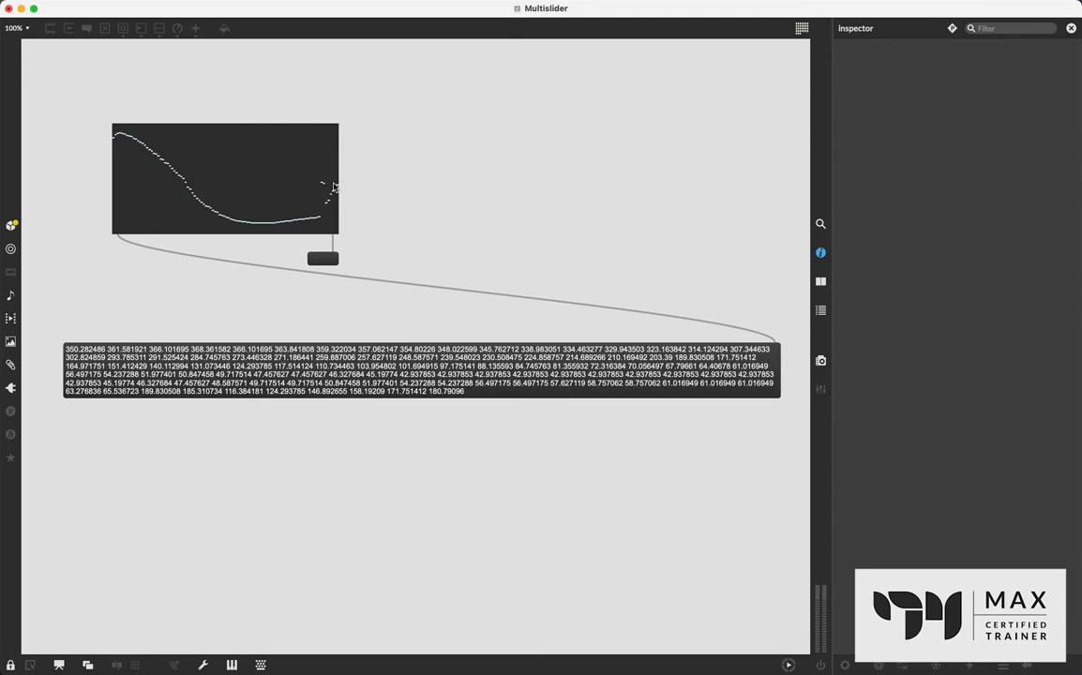
mouse_move(236, 221)
mouse_down()
mouse_move(237, 184)
mouse_move(153, 184)
mouse_move(281, 251)
mouse_up()
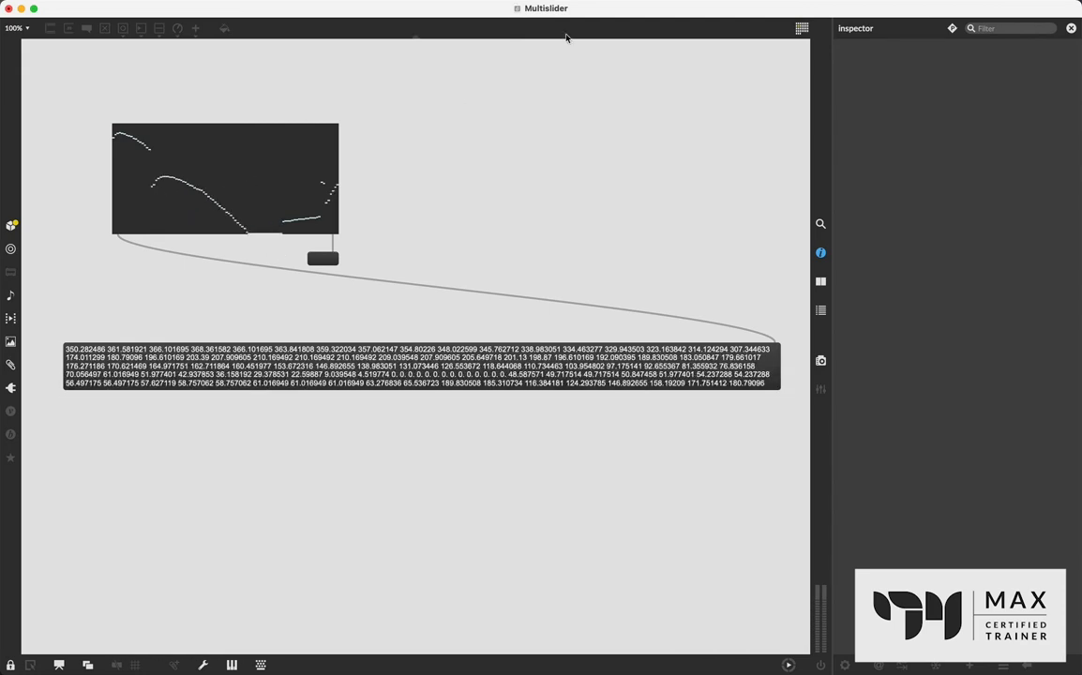
- Change the multislider's Slider Style to filled bars and draw a new shape across the sliders
key(super+e)
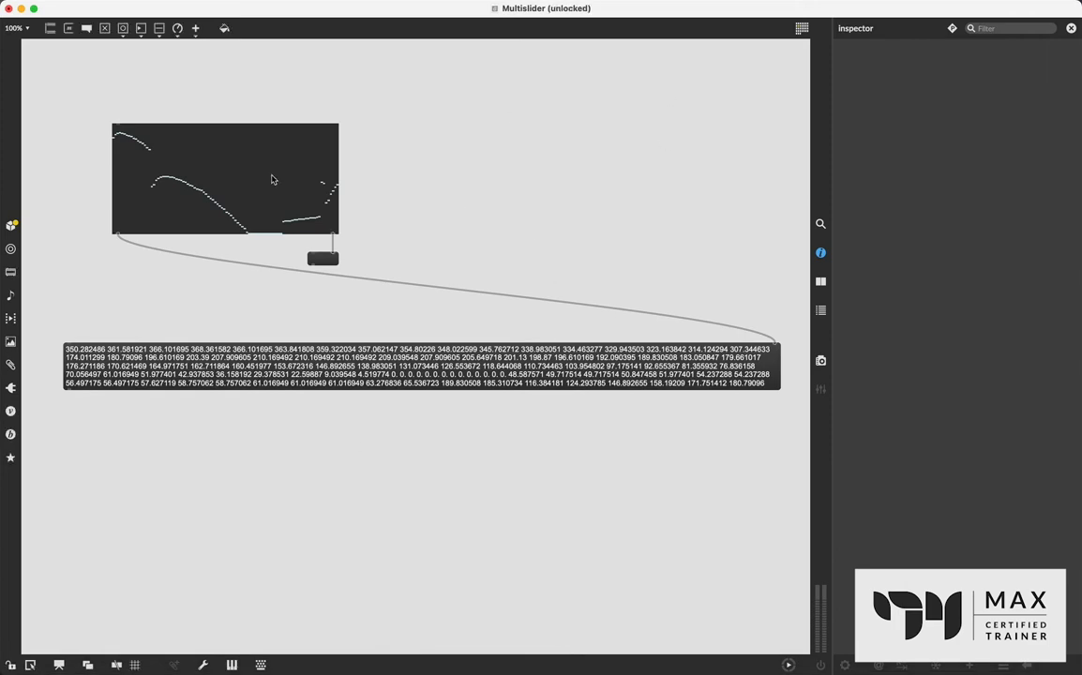
click(270, 179)
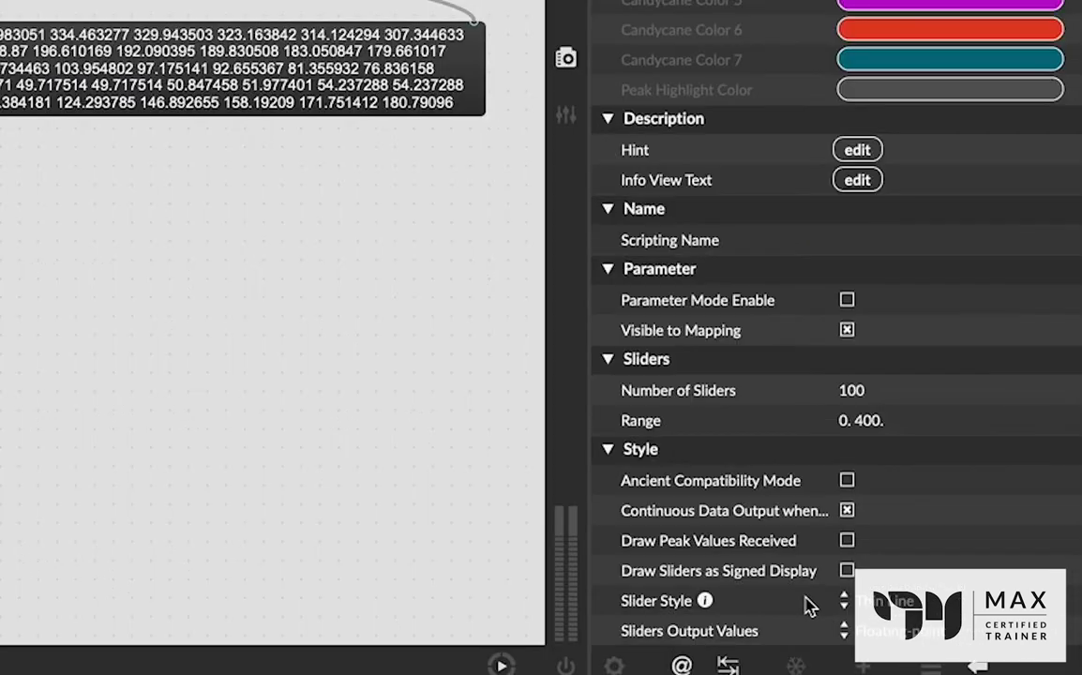
click(981, 633)
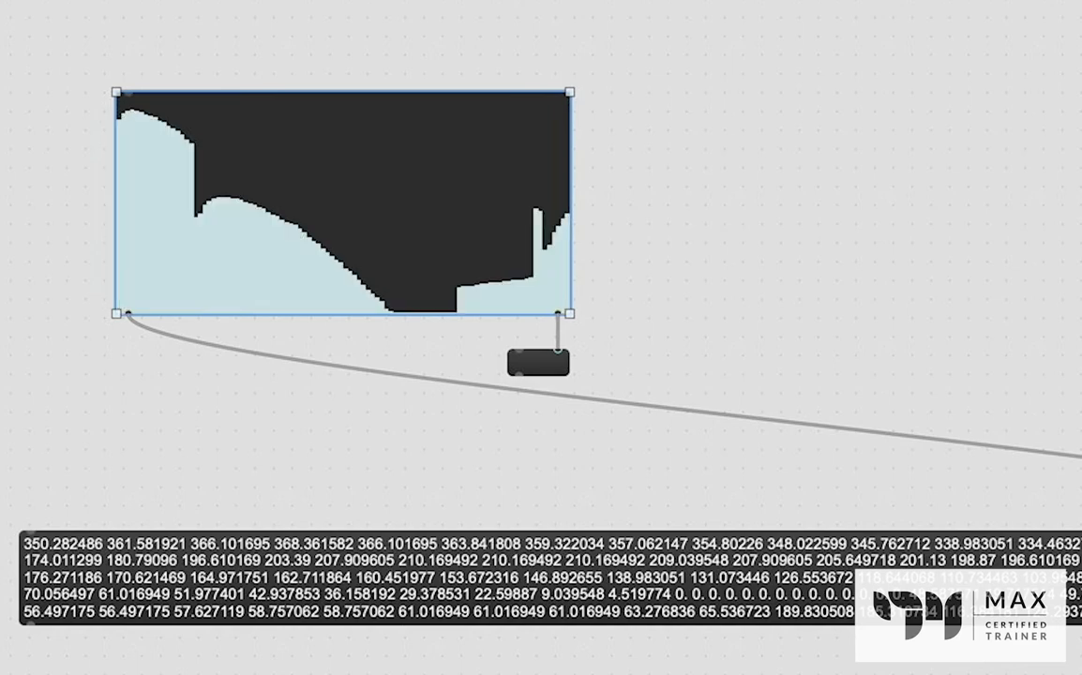
key(ctrl+e)
mouse_move(347, 293)
mouse_down()
mouse_move(479, 248)
mouse_move(572, 138)
mouse_move(445, 106)
mouse_move(416, 228)
mouse_move(278, 173)
mouse_move(167, 201)
mouse_move(128, 171)
mouse_move(256, 286)
mouse_move(377, 314)
mouse_move(659, 146)
mouse_up()
- Unlock the patch and set the multislider's Number of Sliders to 6
key(super+e)
click(394, 148)
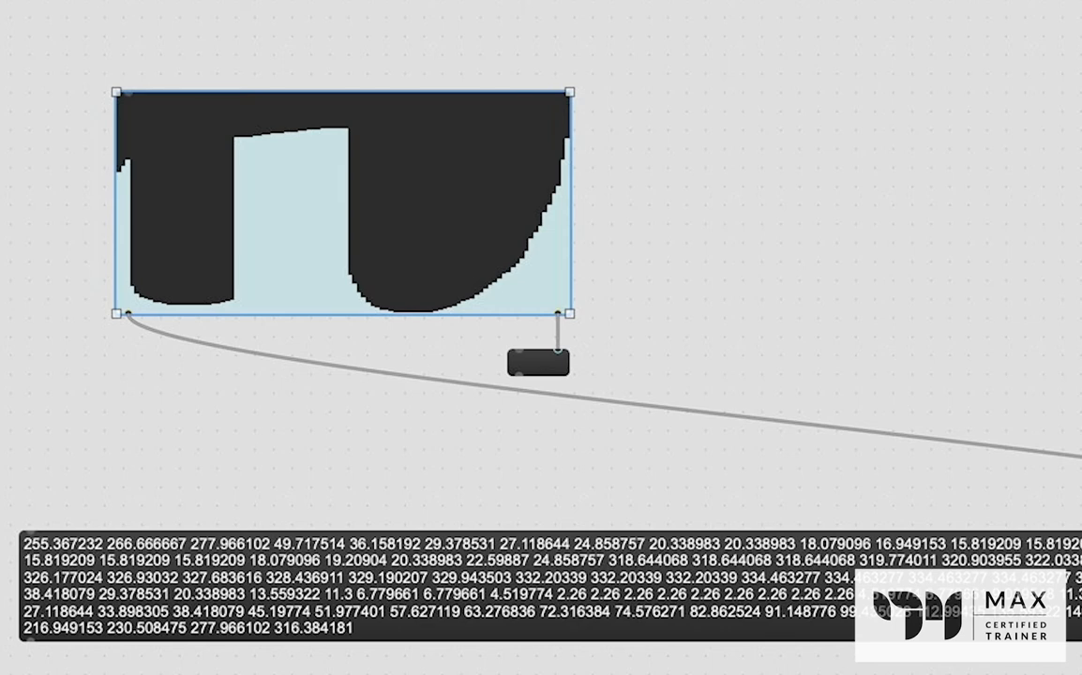
text(6)
key(Return)
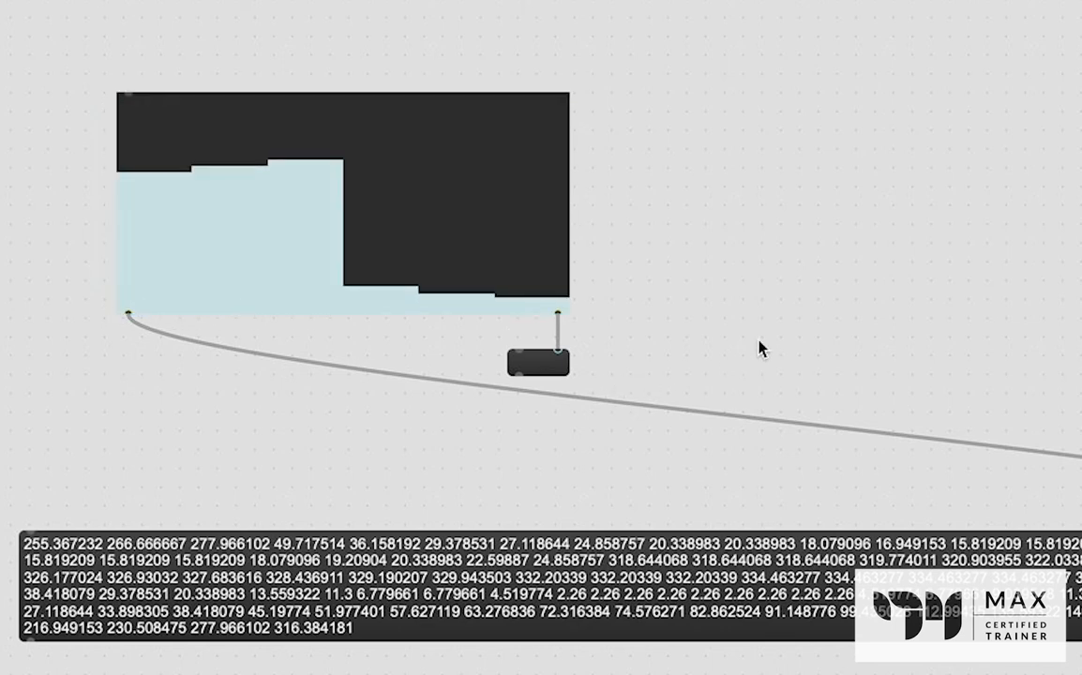